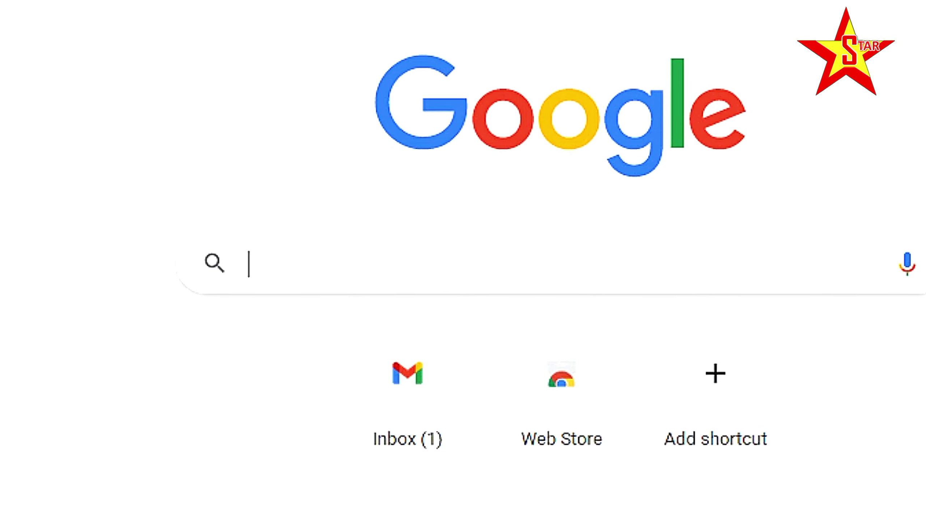
Search Google for 'tl-wr720n firmware' using the autocomplete suggestion
{"action": "type", "text": "t"}
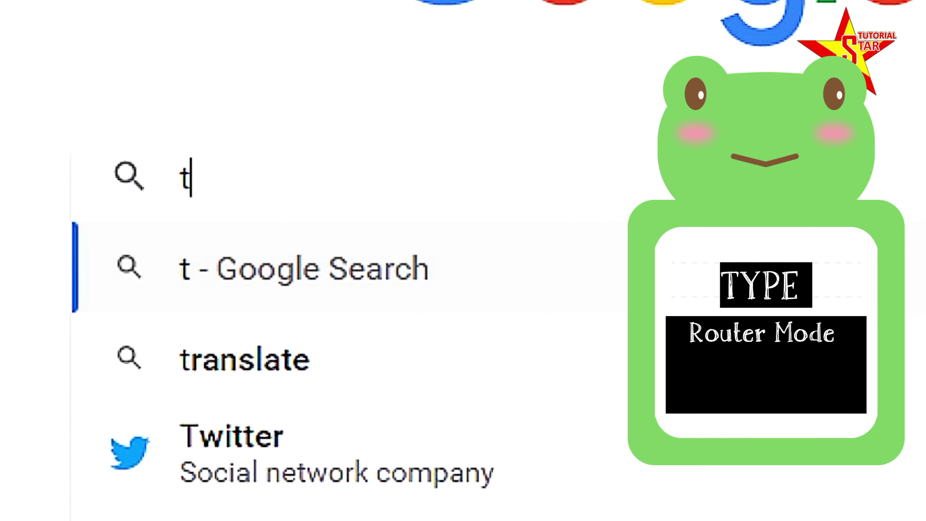
{"action": "type", "text": "l-w"}
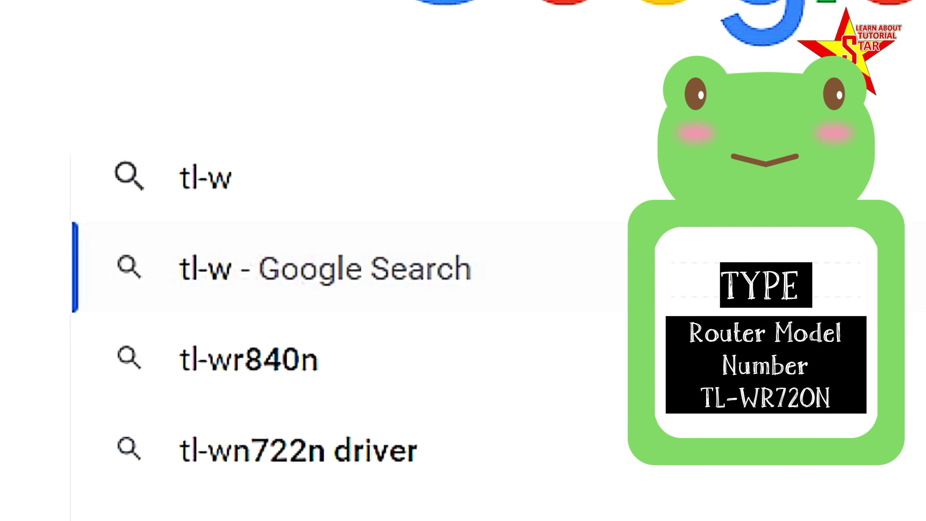
{"action": "type", "text": "r"}
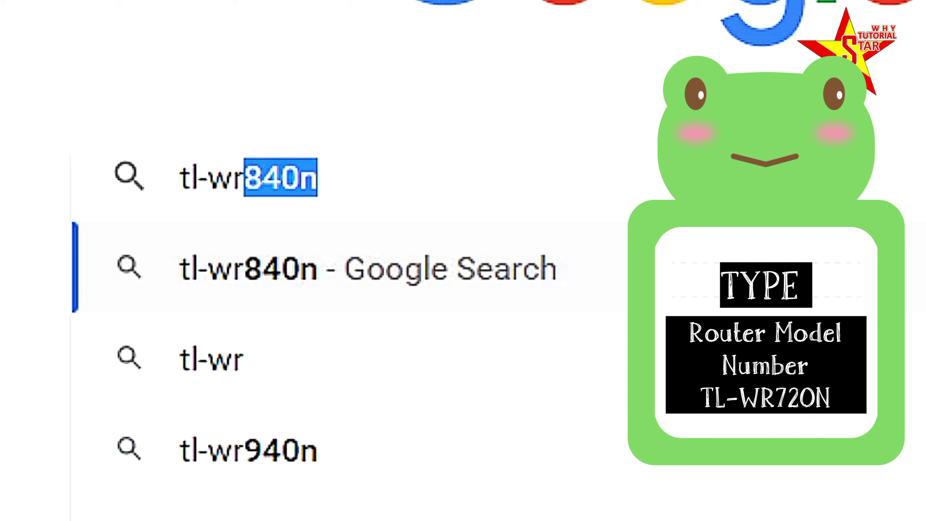
{"action": "type", "text": "7"}
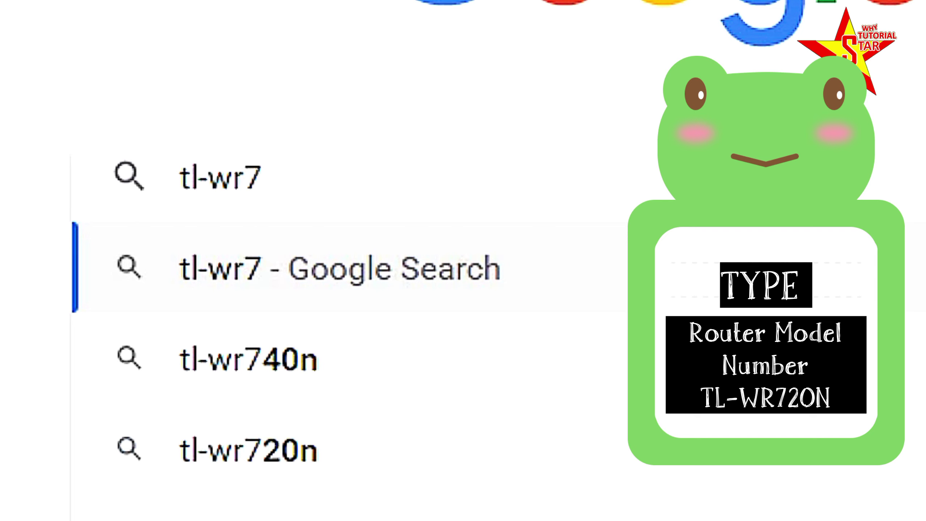
{"action": "type", "text": "20n"}
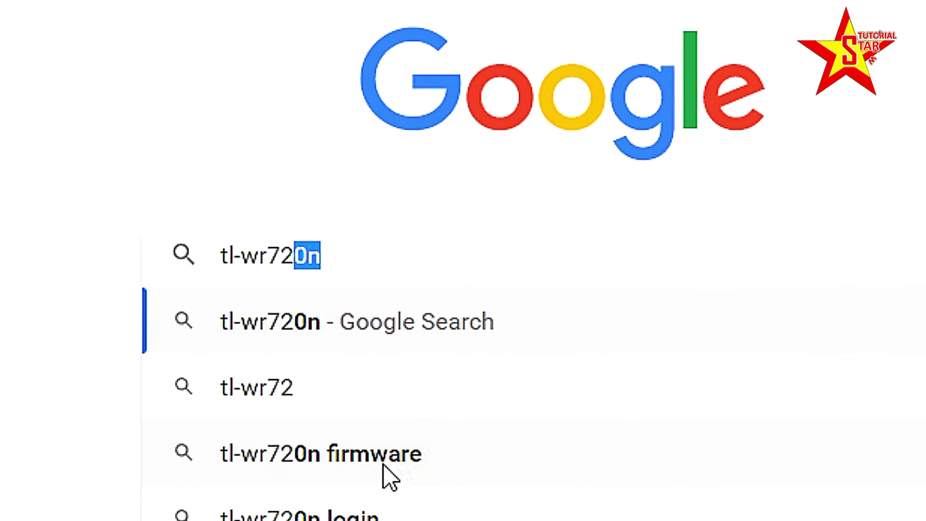
{"action": "left_click", "coordinate": [383, 456]}
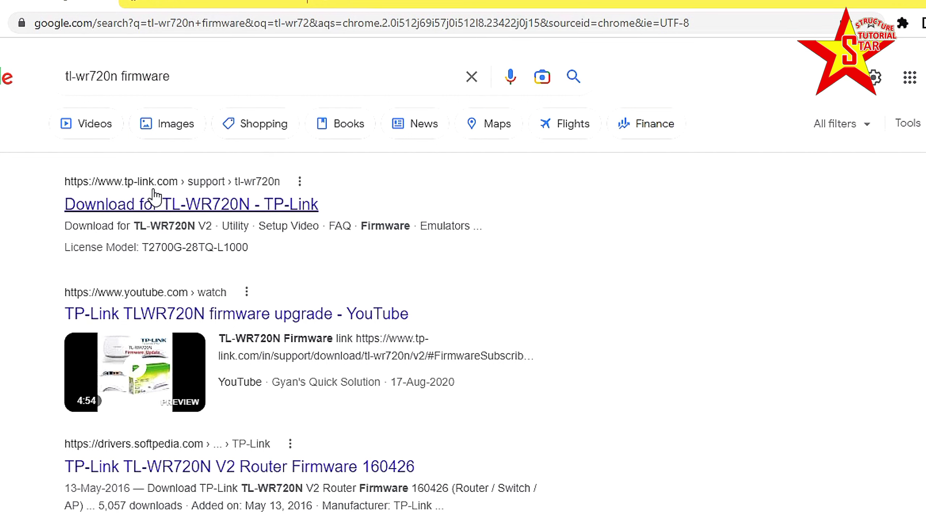
Open TP-Link's TL-WR720N download page and scroll its Firmware section to the TL-WR720N_V2_141118 release
{"action": "left_click", "coordinate": [136, 201]}
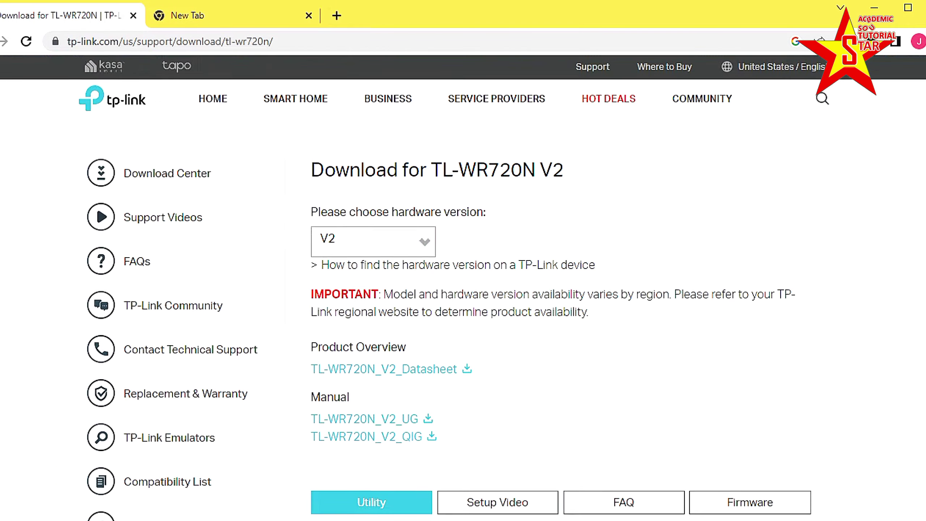
{"action": "scroll", "coordinate": [463, 292], "scroll_direction": "down", "scroll_amount": 5}
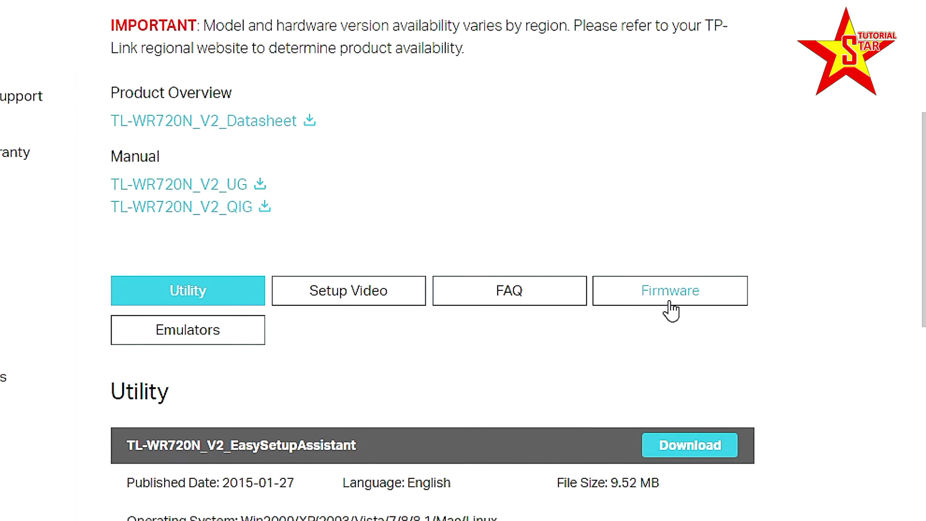
{"action": "left_click", "coordinate": [709, 299]}
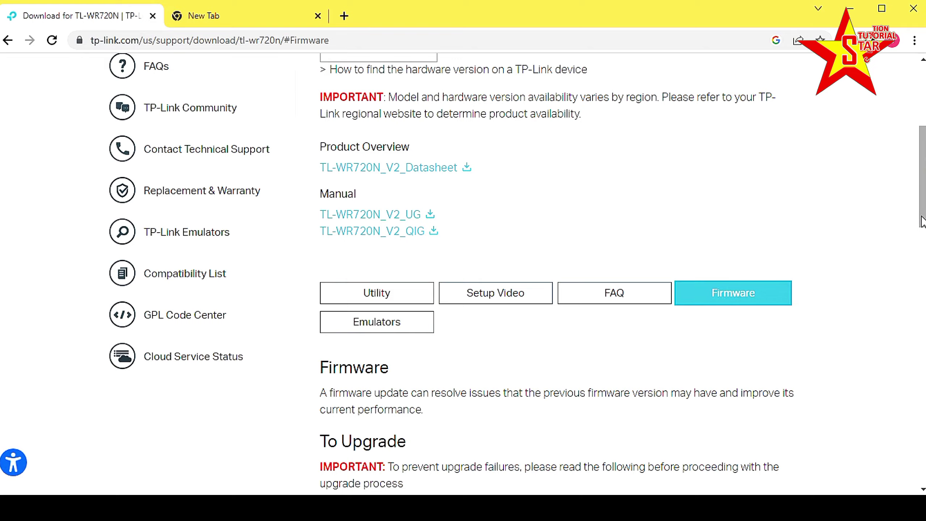
{"action": "scroll", "coordinate": [923, 221], "scroll_direction": "down", "scroll_amount": 9}
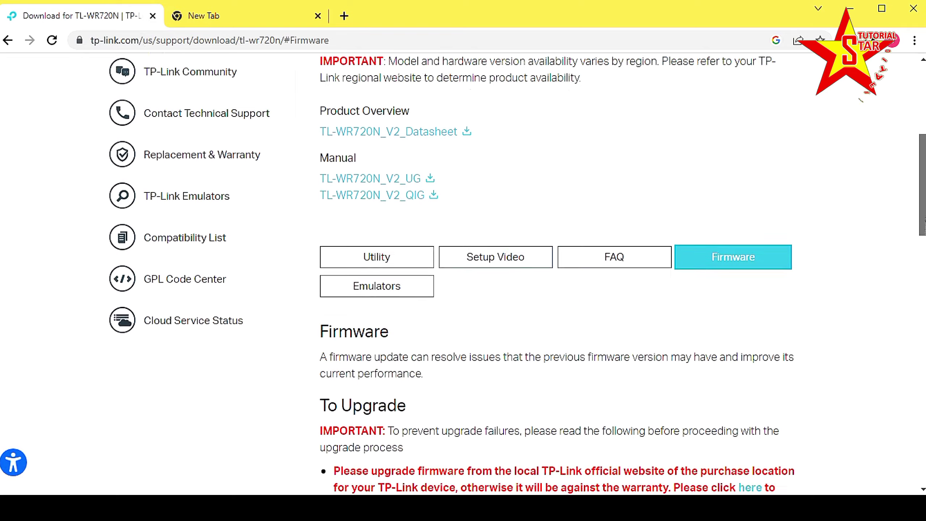
{"action": "scroll", "coordinate": [558, 272], "scroll_direction": "down", "scroll_amount": 3}
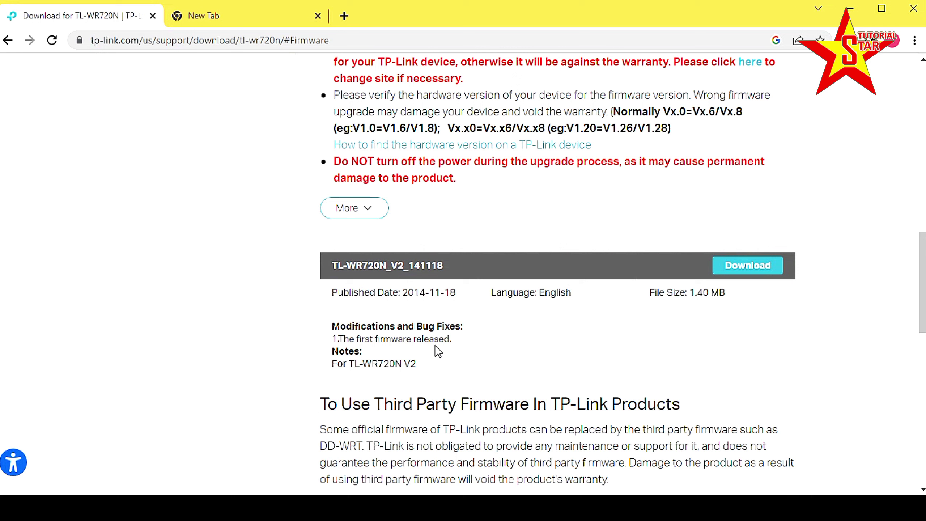
Download the TL-WR720N_V2_141118 firmware archive with Internet Download Manager
{"action": "left_click", "coordinate": [749, 269]}
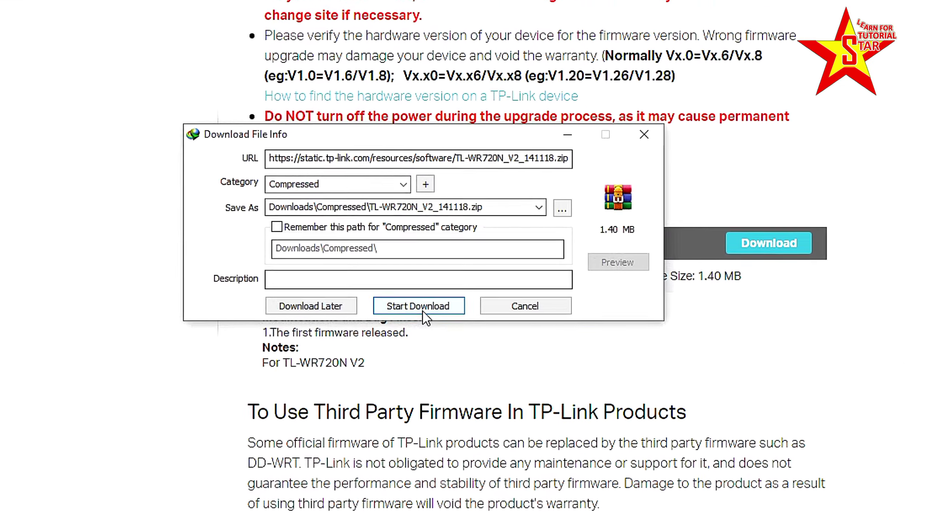
{"action": "left_click", "coordinate": [398, 299]}
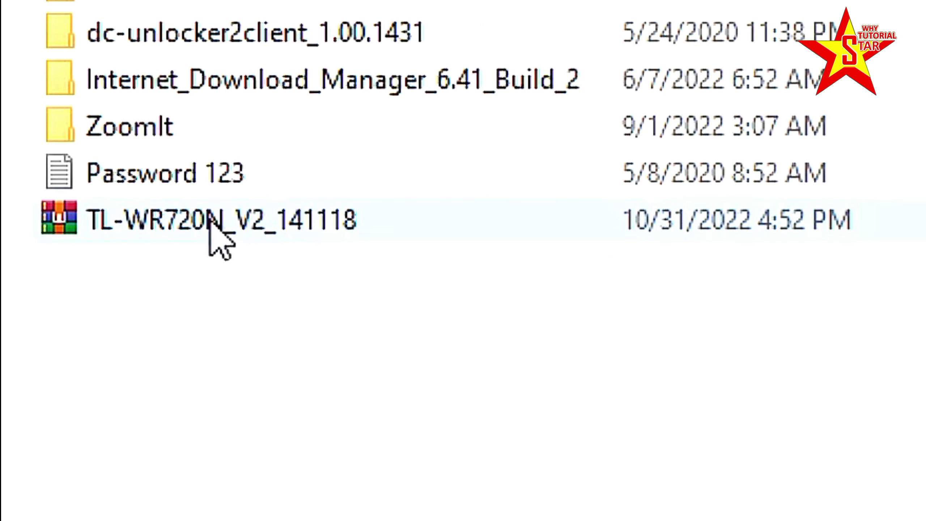
Extract the TL-WR720N_V2_141118 zip archive into its own folder with WinRAR's Extract Here
{"action": "left_click", "coordinate": [207, 228]}
{"action": "right_click", "coordinate": [208, 229]}
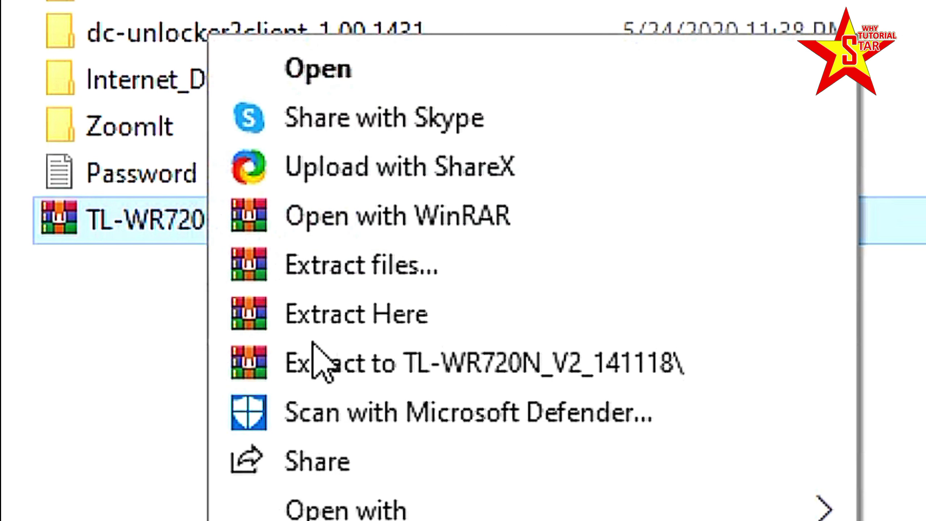
{"action": "left_click", "coordinate": [376, 329]}
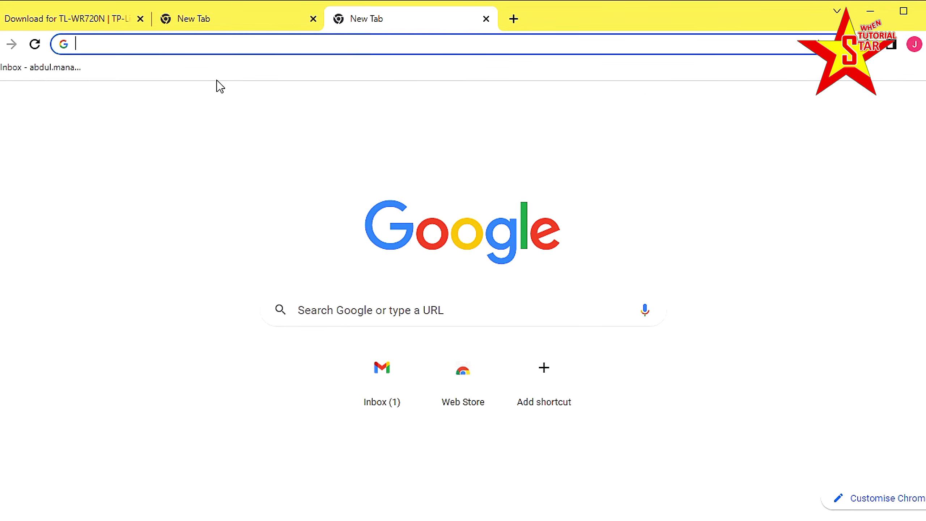
Go to the router's admin address tplinkwifi.net in Chrome
{"action": "type", "text": "tp"}
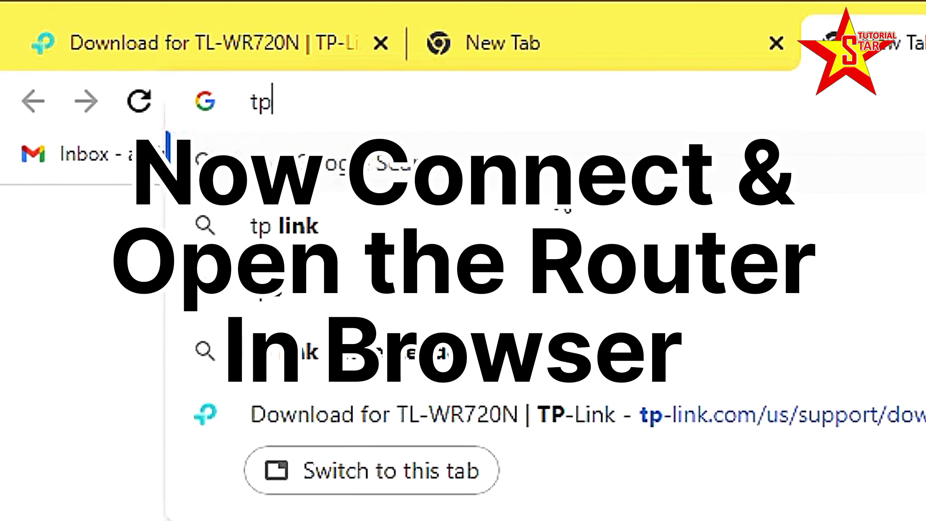
{"action": "type", "text": "link"}
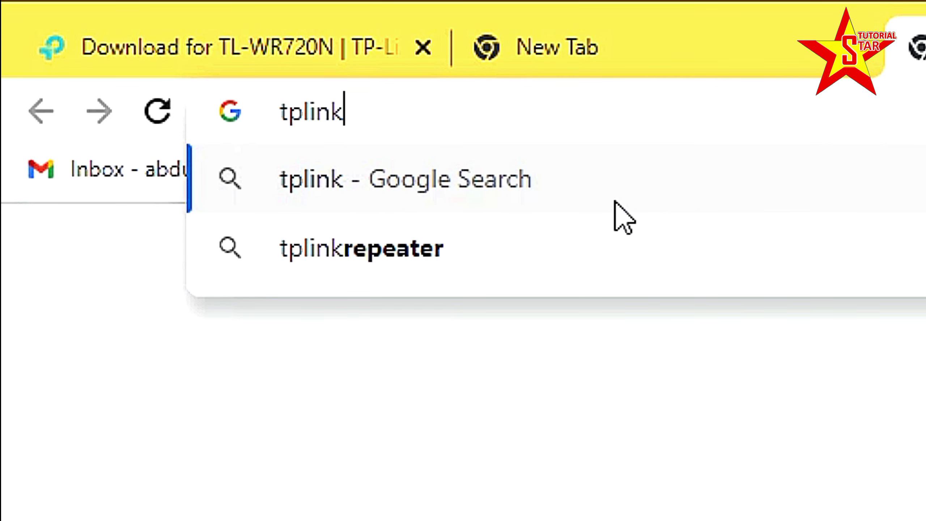
{"action": "type", "text": "w"}
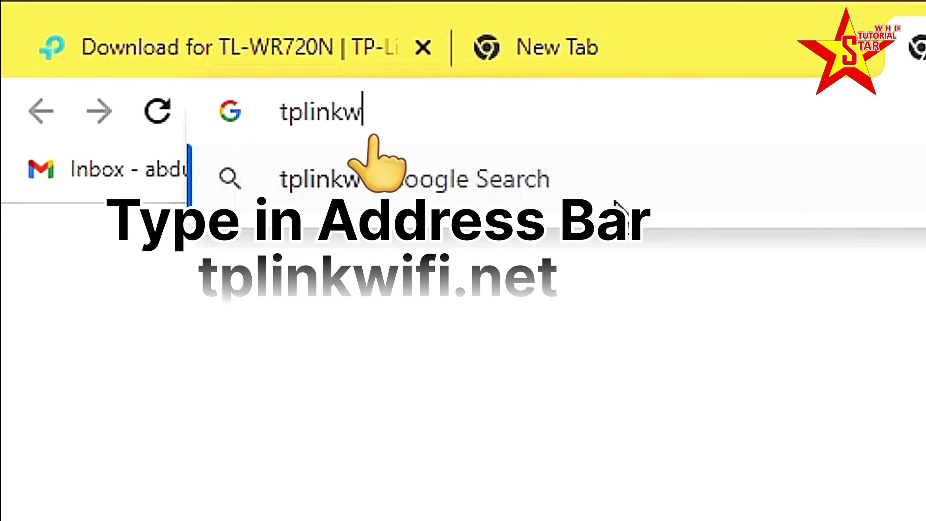
{"action": "type", "text": "ifi.net"}
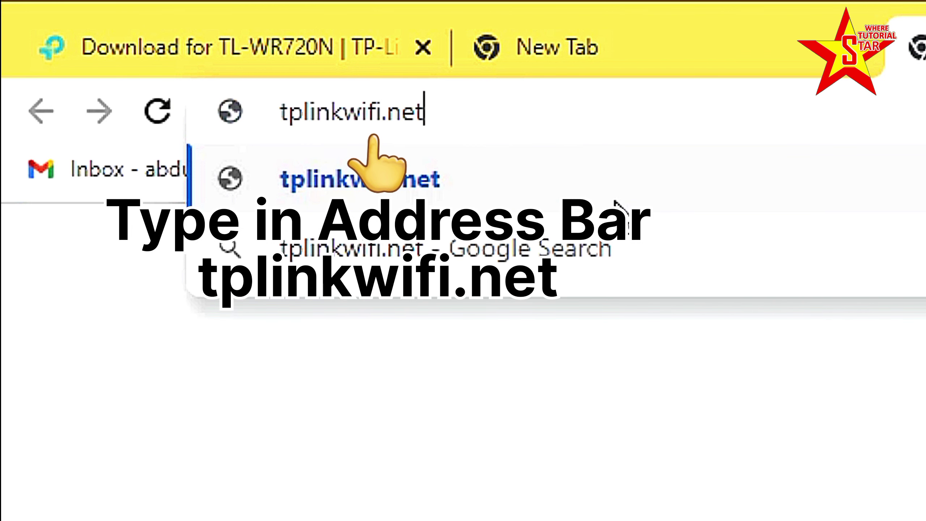
{"action": "key", "text": "Return"}
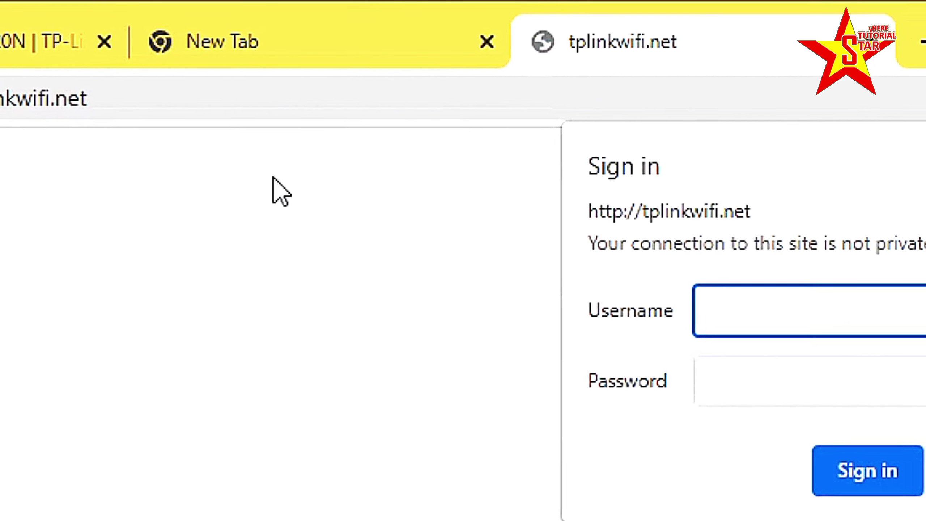
Sign in to the router with the admin username and password
{"action": "type", "text": "admin"}
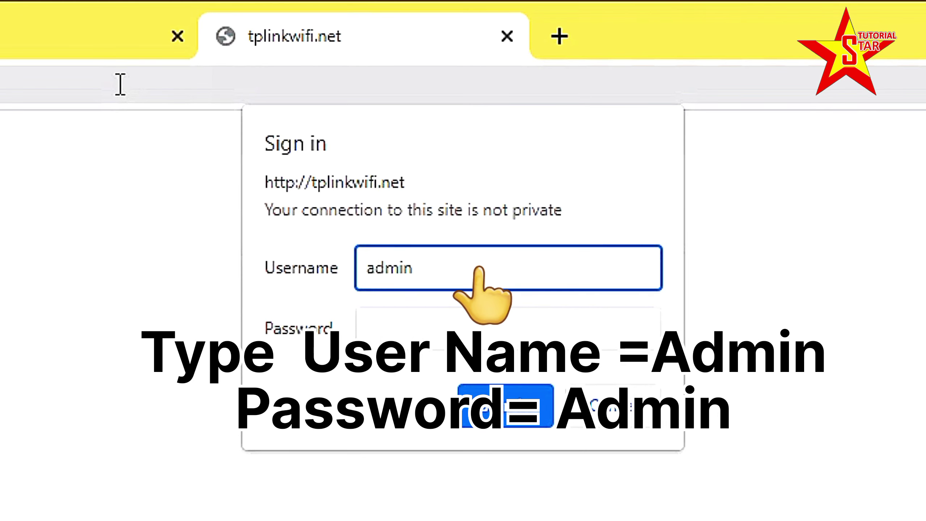
{"action": "left_click", "coordinate": [406, 329]}
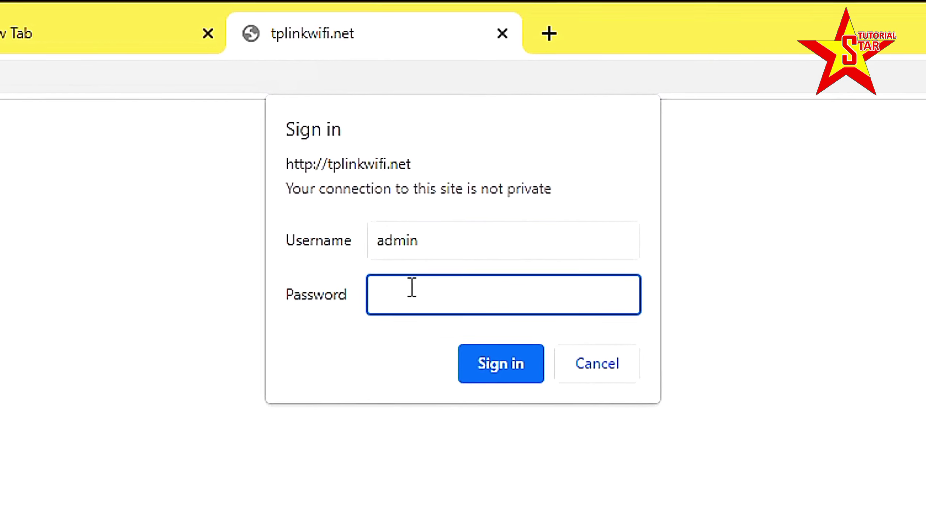
{"action": "type", "text": "ad"}
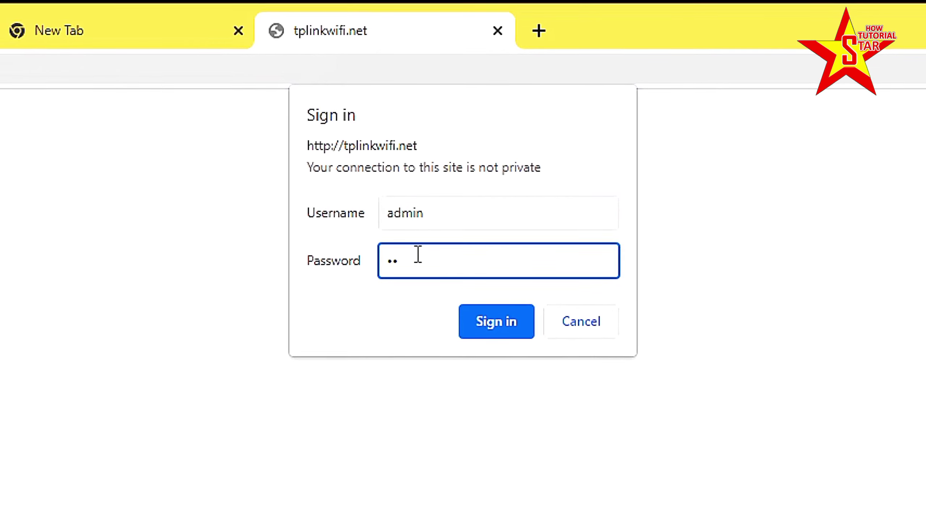
{"action": "key", "text": "BackSpace"}
{"action": "key", "text": "BackSpace"}
{"action": "type", "text": "admin"}
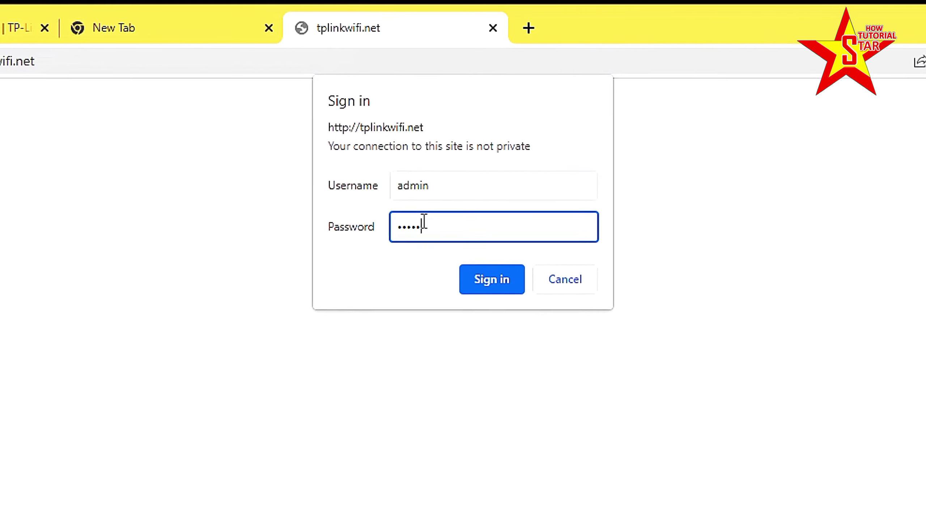
{"action": "left_click", "coordinate": [482, 245]}
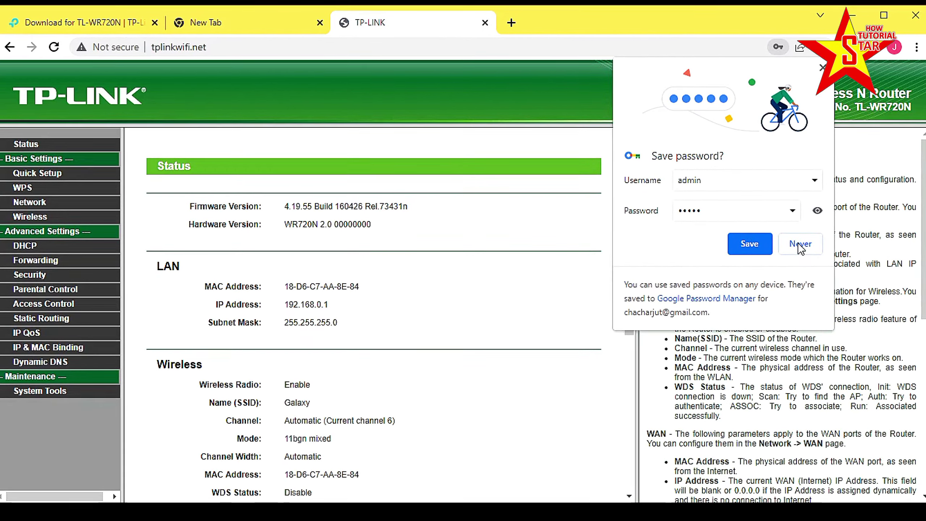
Decline saving the password and go to System Tools > Firmware Upgrade
{"action": "left_click", "coordinate": [800, 245]}
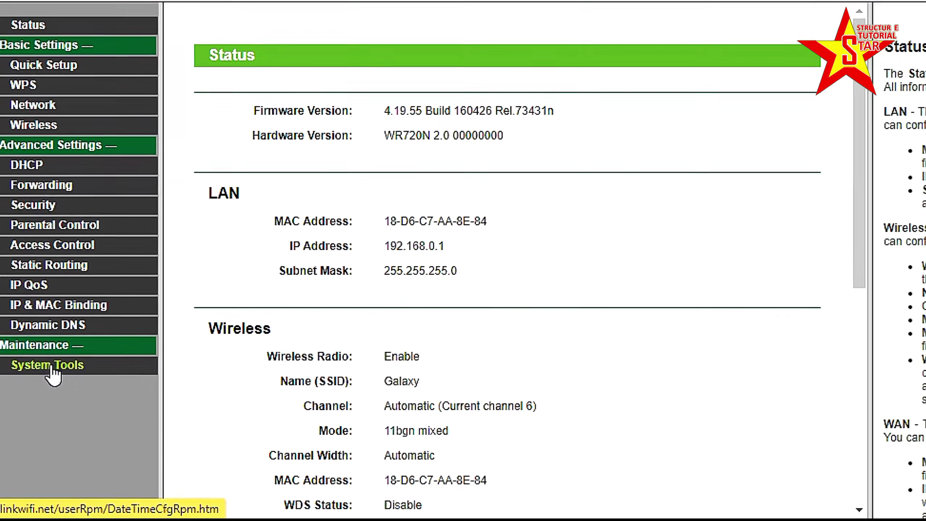
{"action": "left_click", "coordinate": [53, 355]}
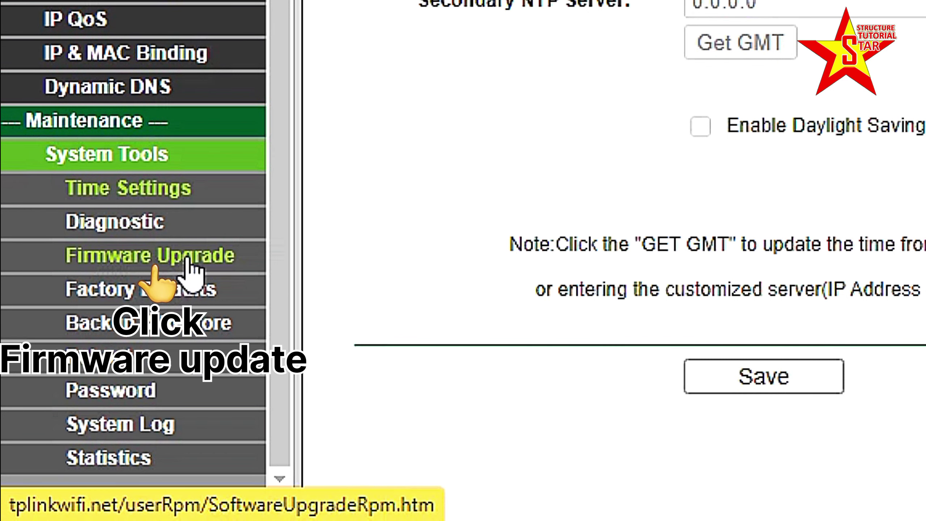
{"action": "left_click", "coordinate": [143, 274]}
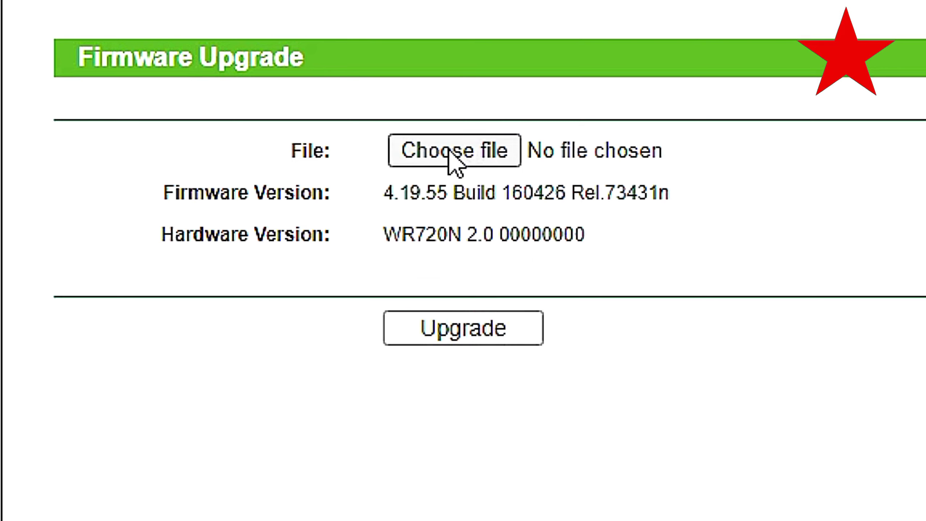
Choose wr720nv2-eu-up.bin from the TL-WR720 FIRMWARE folder as the upgrade file
{"action": "left_click", "coordinate": [450, 151]}
{"action": "double_click", "coordinate": [242, 198]}
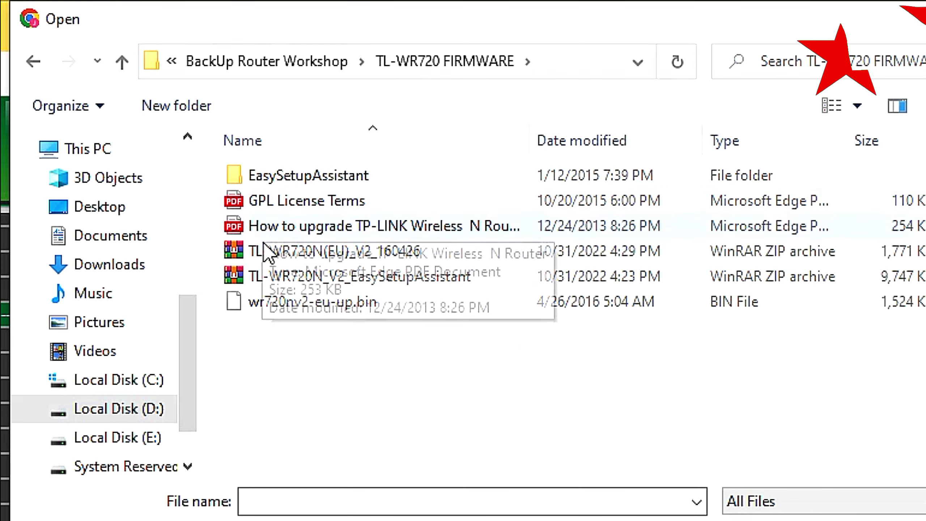
{"action": "left_click", "coordinate": [274, 302]}
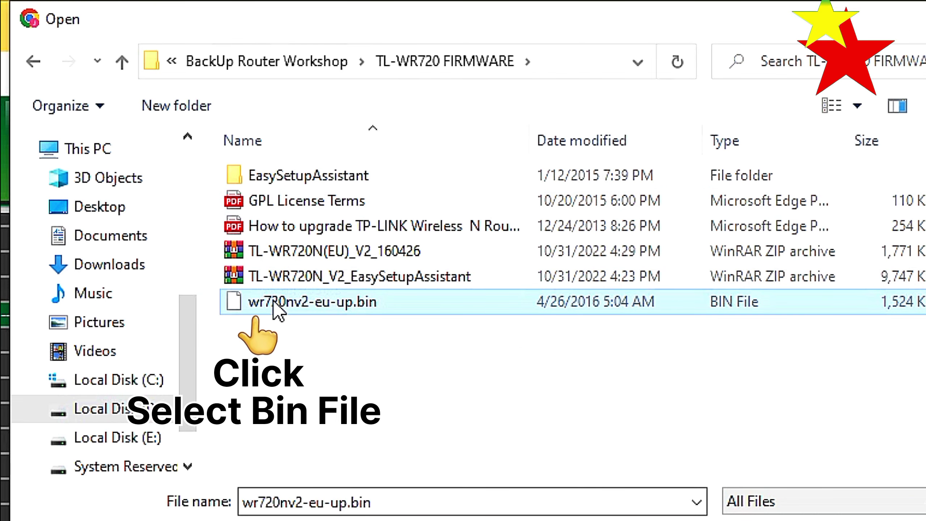
{"action": "double_click", "coordinate": [274, 299]}
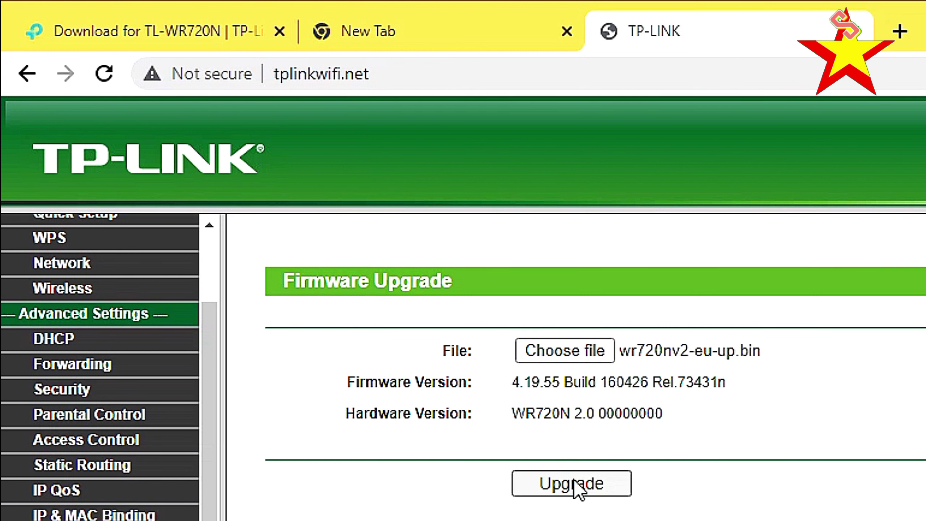
Run and confirm the firmware upgrade, then reload the Status page after the reboot
{"action": "left_click", "coordinate": [571, 485]}
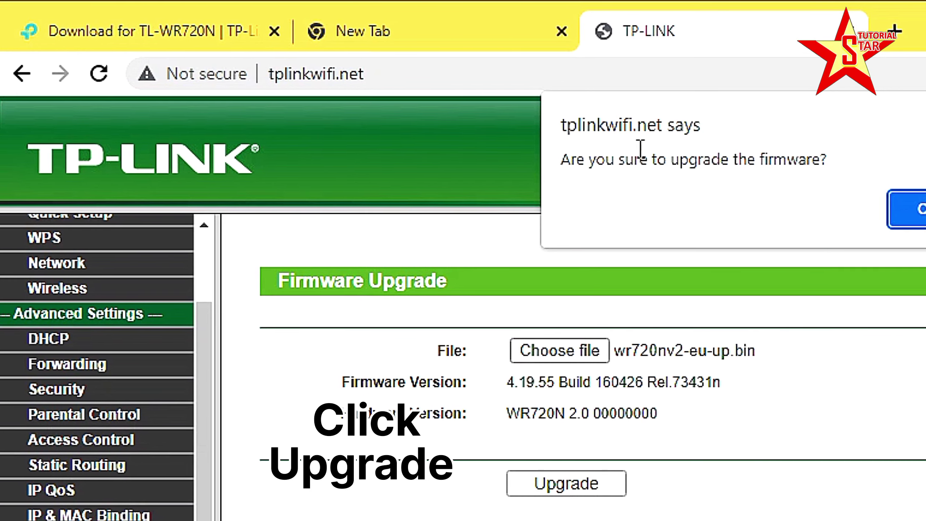
{"action": "left_click", "coordinate": [911, 213]}
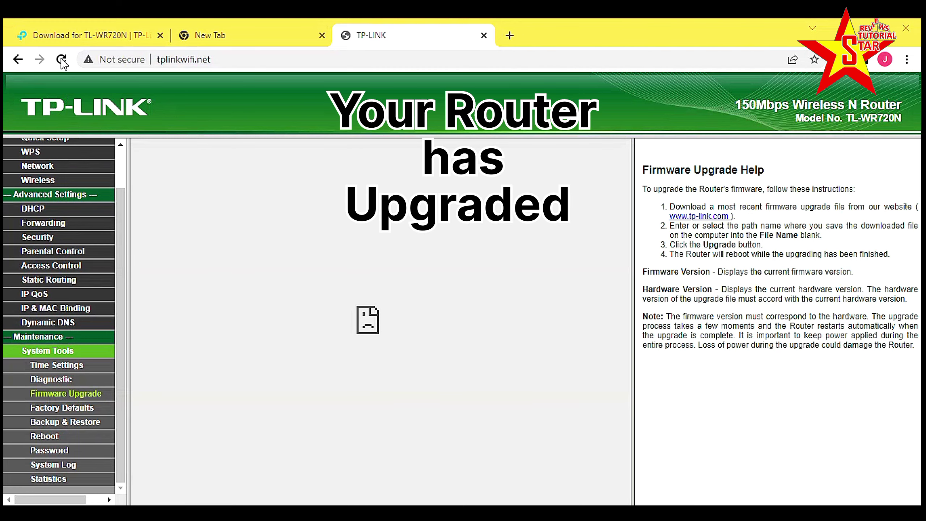
{"action": "left_click", "coordinate": [61, 60]}
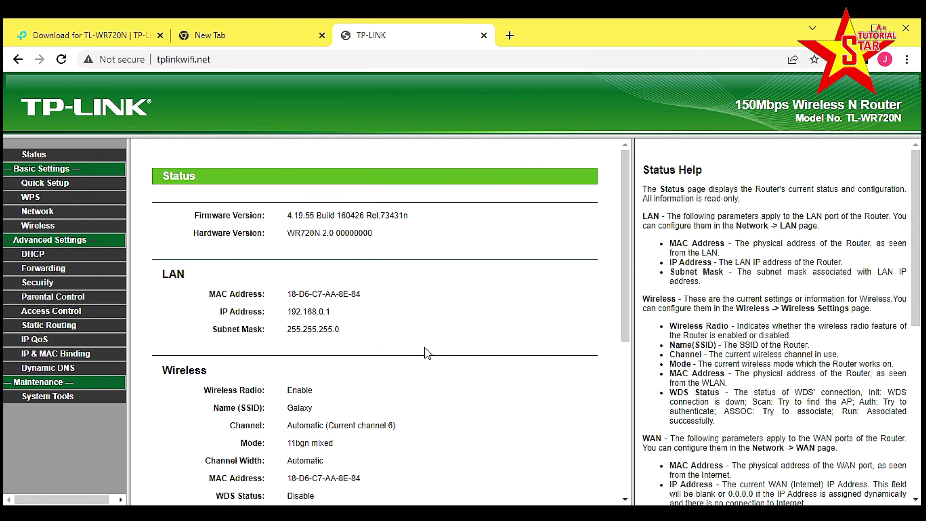
{"action": "scroll", "coordinate": [625, 295], "scroll_direction": "down", "scroll_amount": 8}
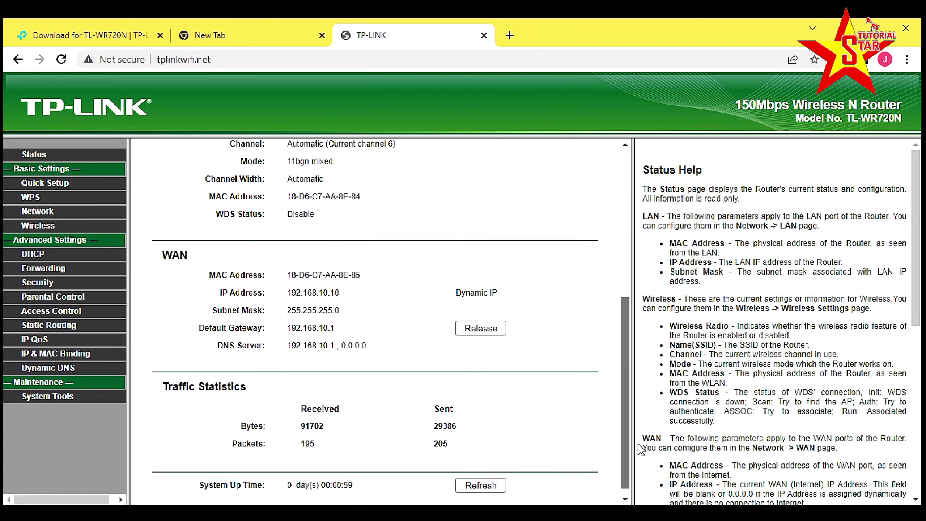